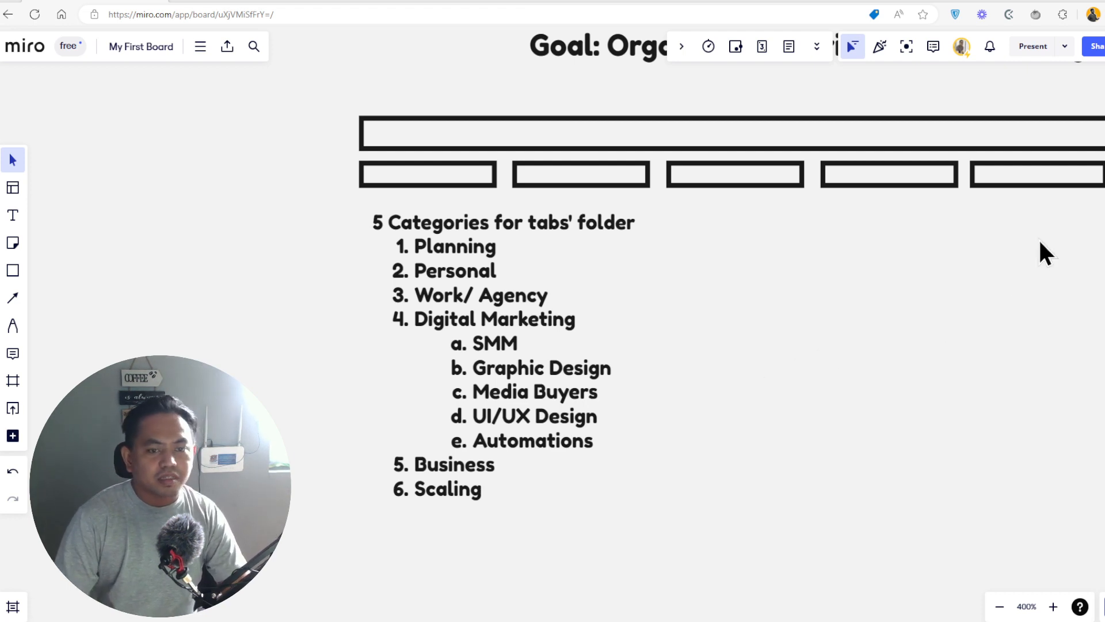
# Change the number in the tabs' folder categories heading to 6
pyautogui.click(383, 224)
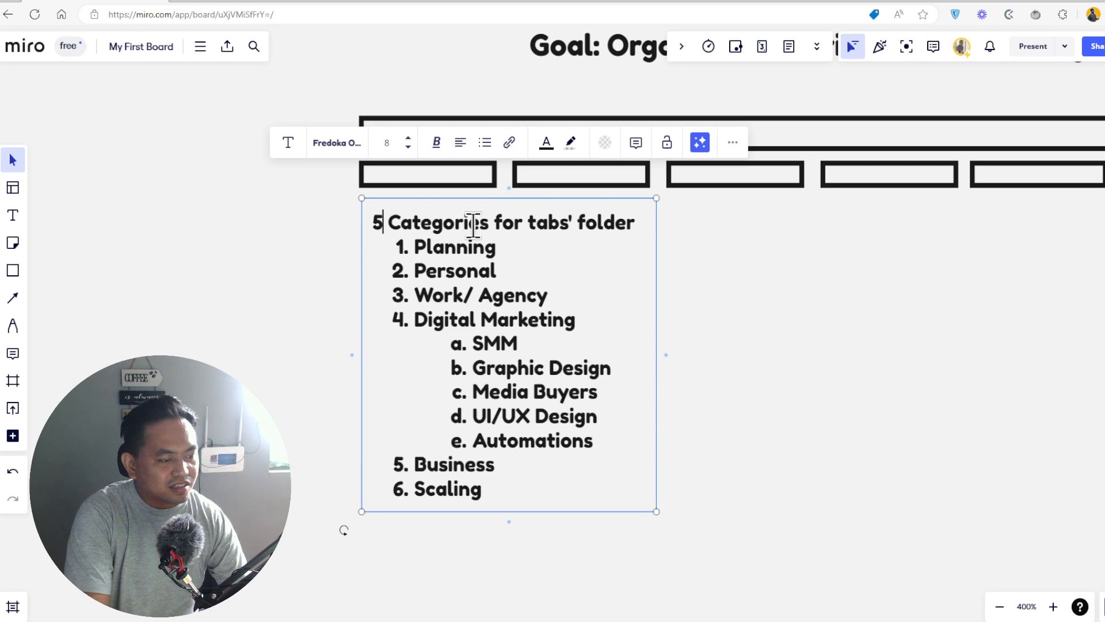
pyautogui.press('BackSpace')
pyautogui.write('6')
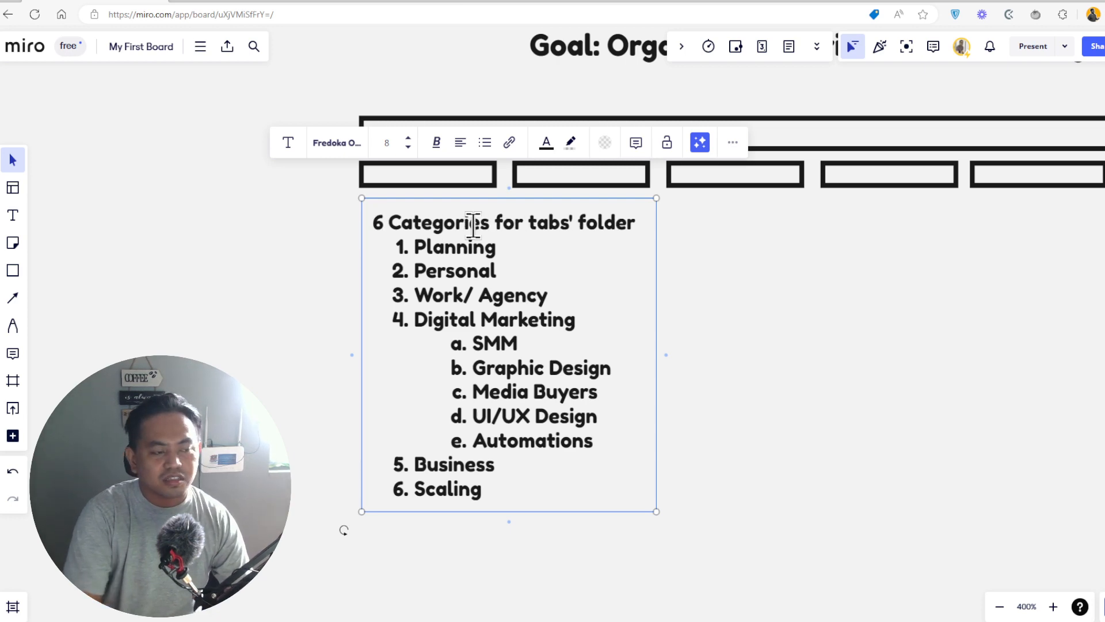
pyautogui.click(701, 289)
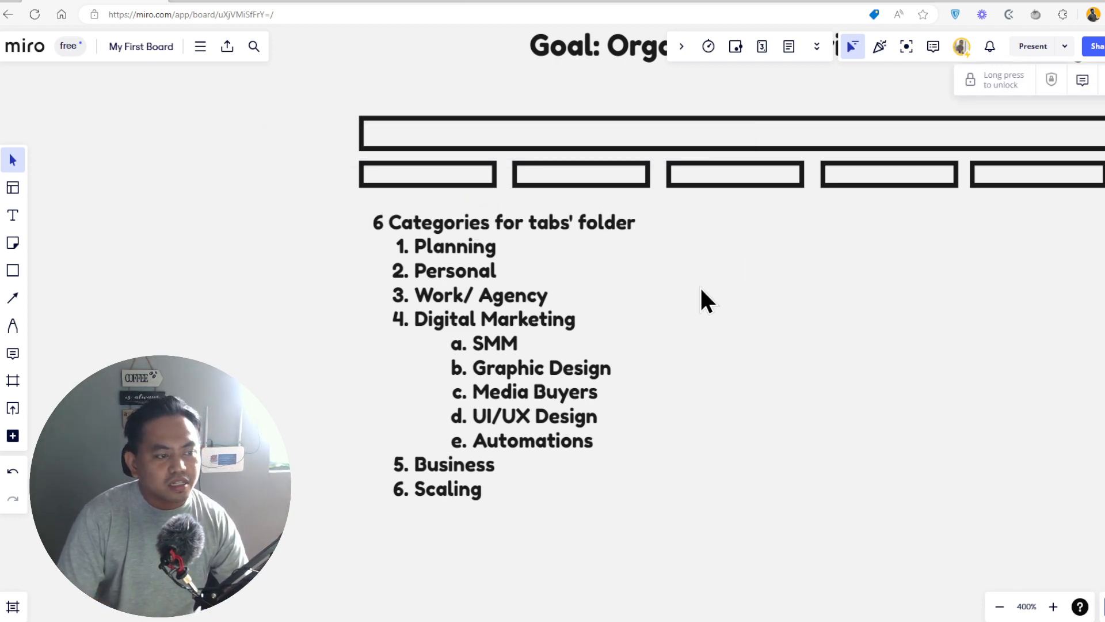
# Add an indented sub-item reading "goal setting" under Planning in the categories list
pyautogui.doubleClick(520, 250)
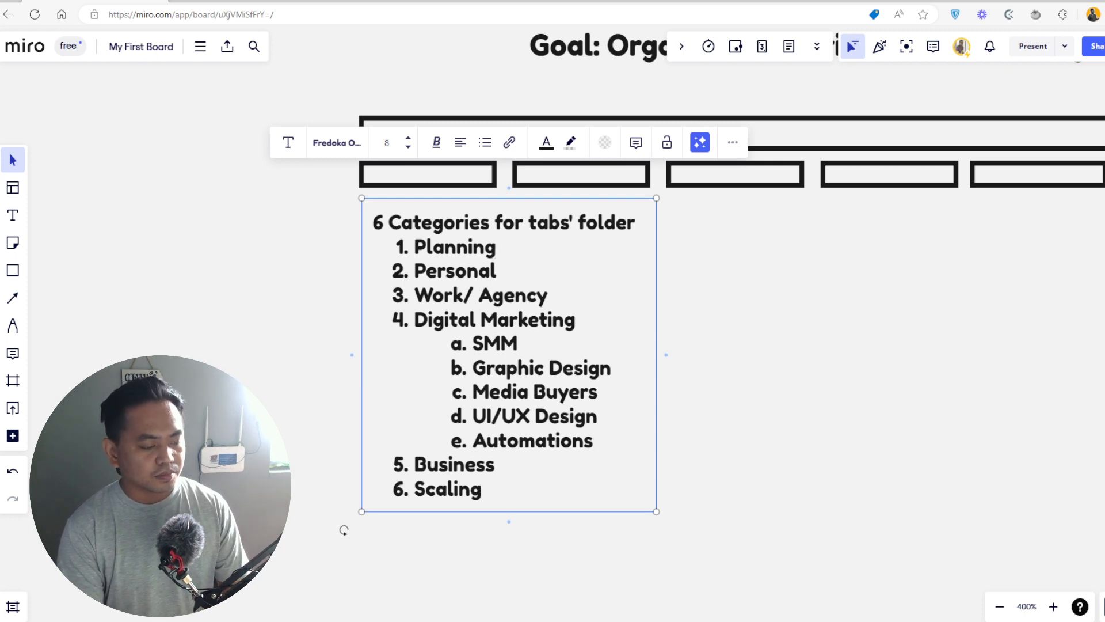
pyautogui.press('Return')
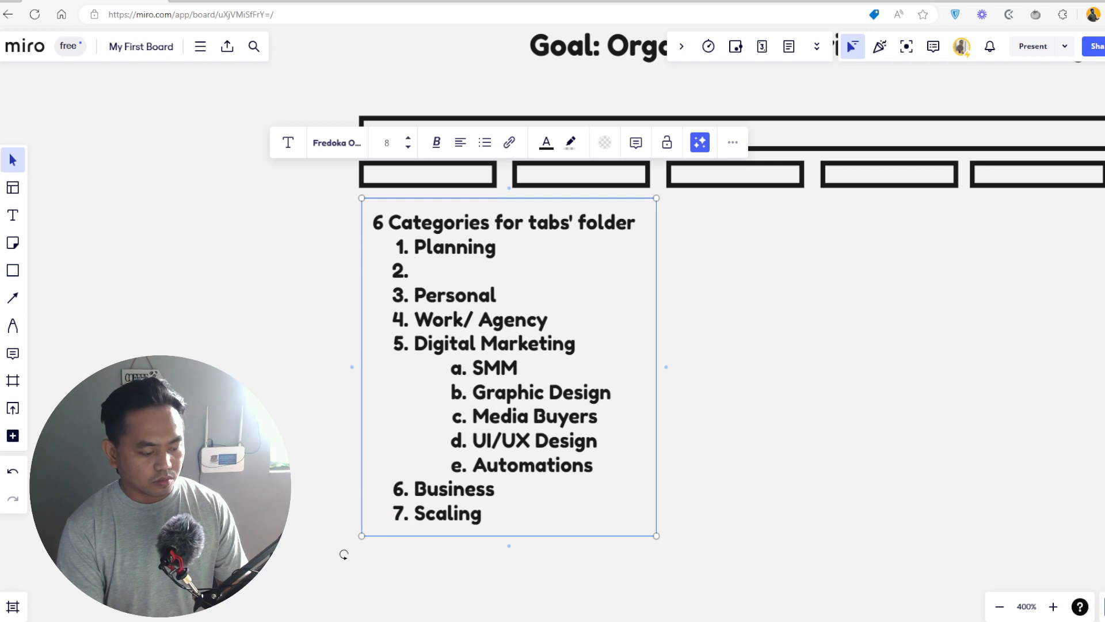
pyautogui.press('Tab')
pyautogui.write('g')
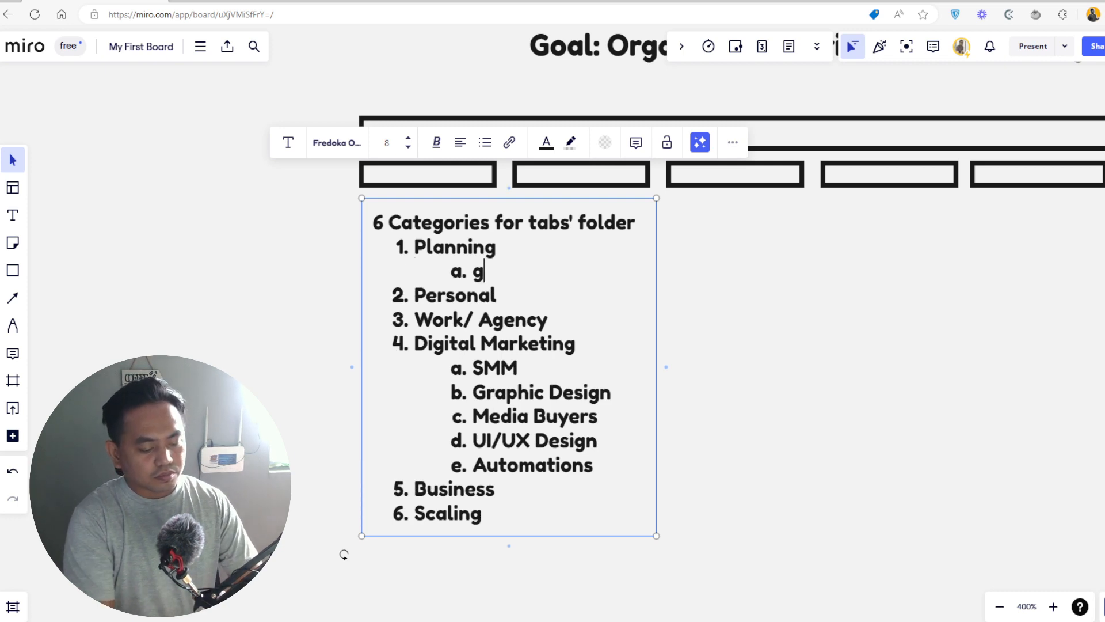
pyautogui.write('oal')
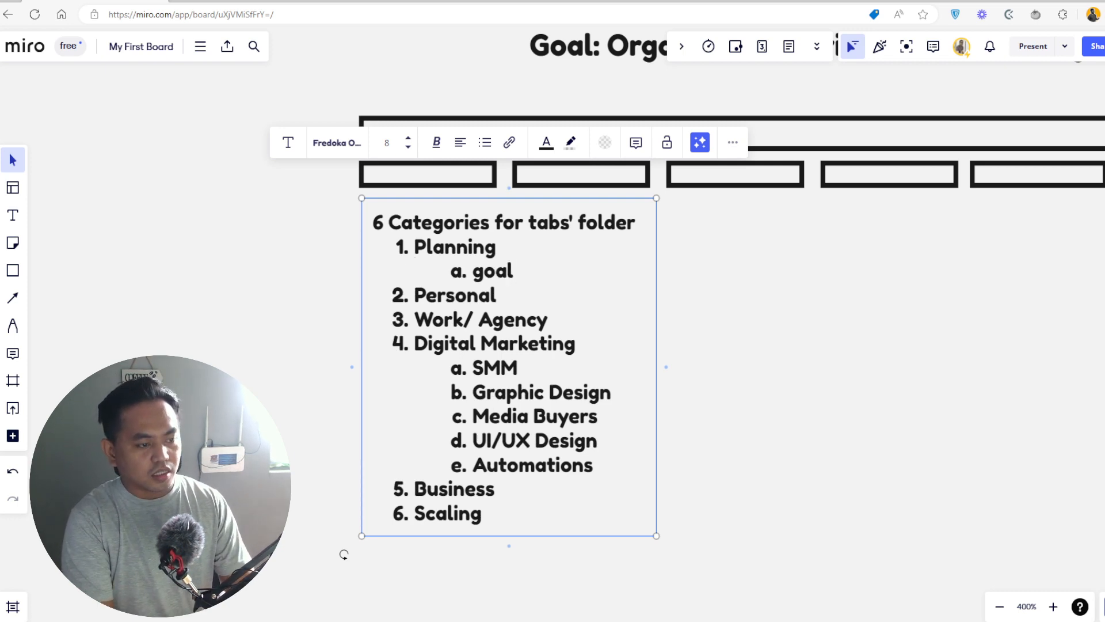
pyautogui.write(' setting')
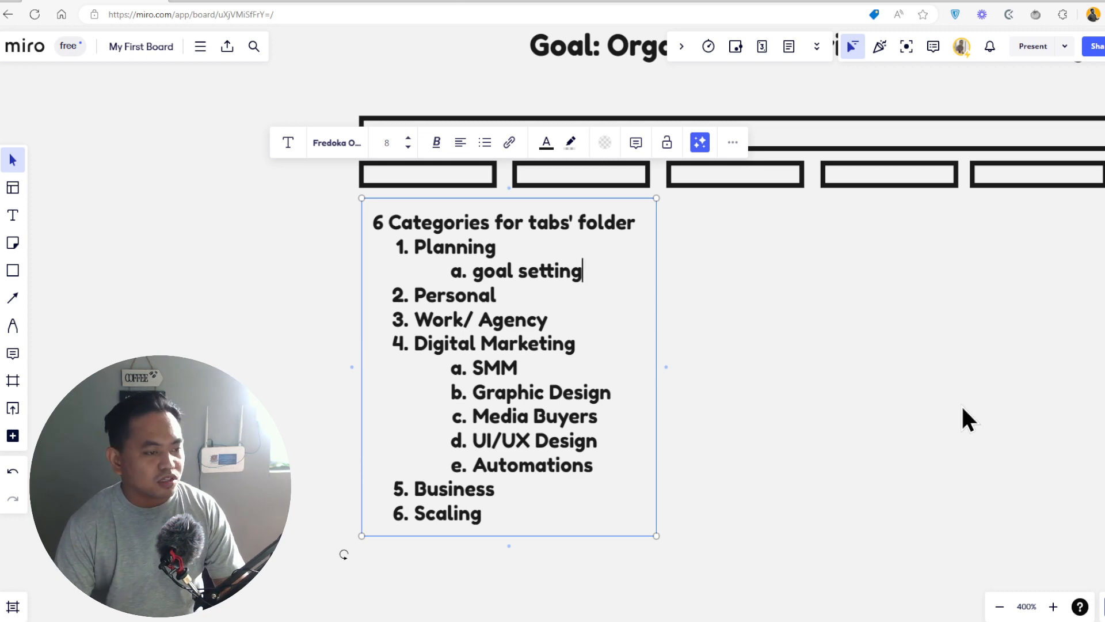
# Capitalize both words of the first Planning sub-item so it reads "Goal Setting"
pyautogui.click(493, 276)
pyautogui.press('BackSpace')
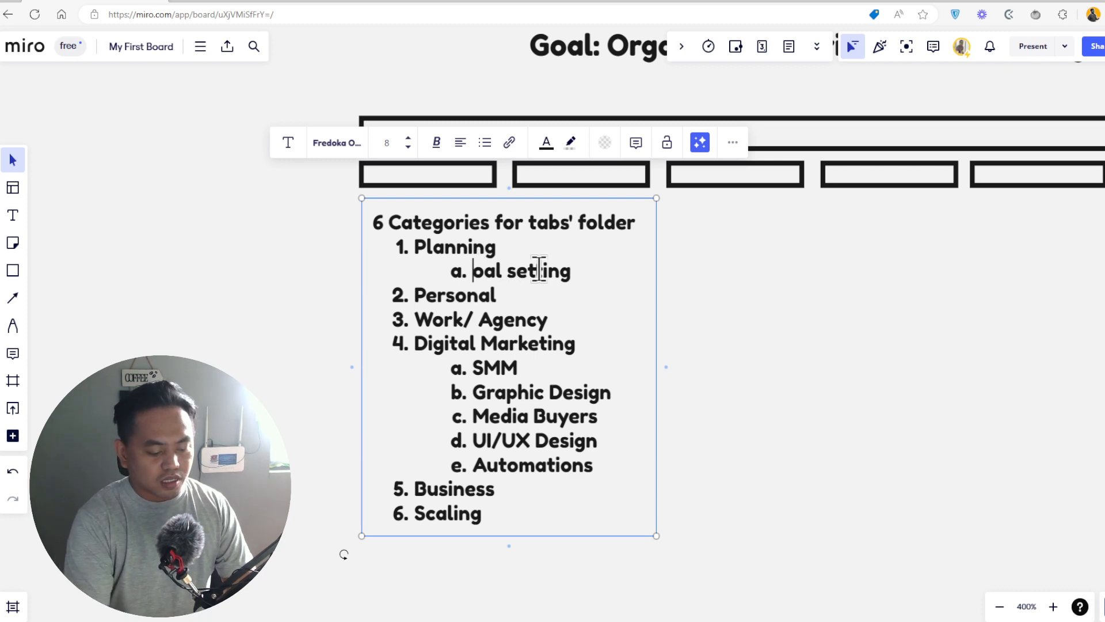
pyautogui.write('G')
pyautogui.press('Right')
pyautogui.press('Right')
pyautogui.press('Right')
pyautogui.press('Right')
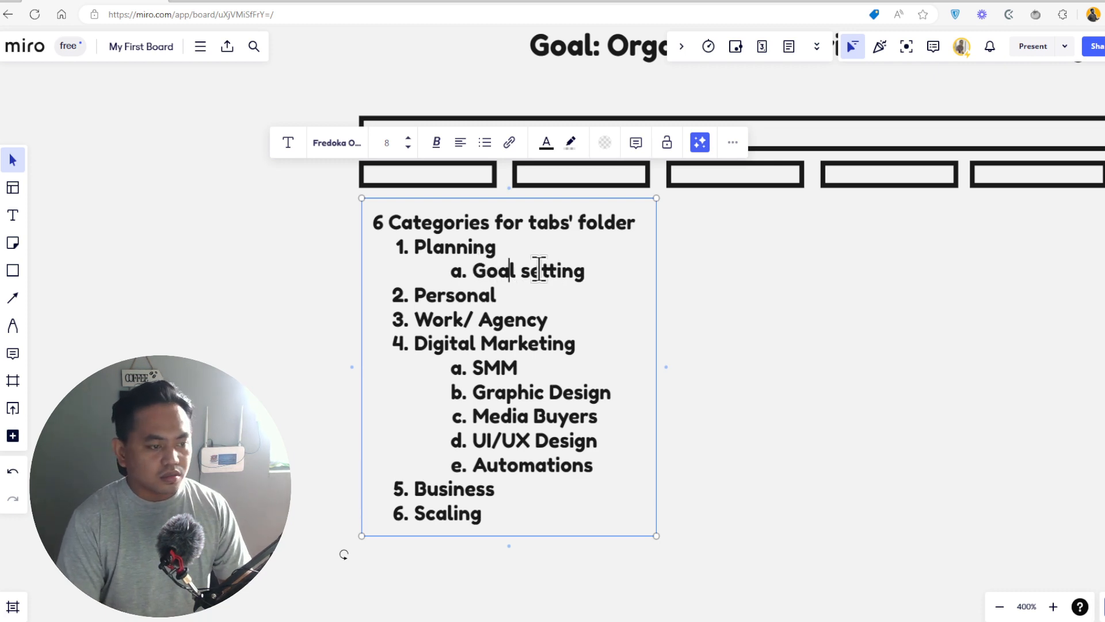
pyautogui.press('Right')
pyautogui.press('BackSpace')
pyautogui.write('S')
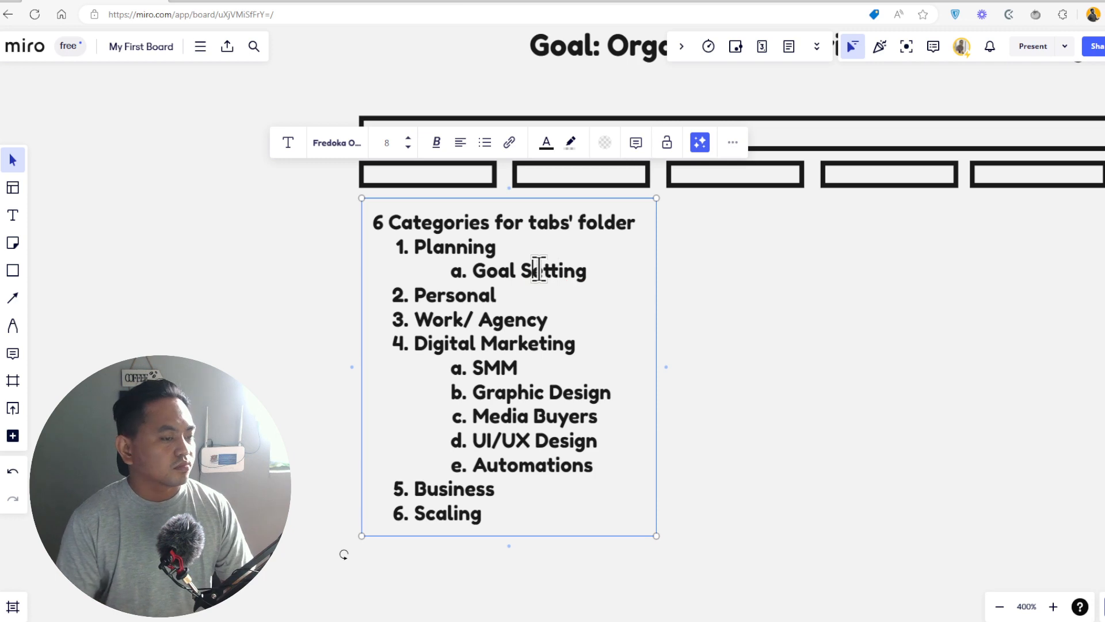
# Add a second sub-item, "Monthly Goal", below Goal Setting under Planning
pyautogui.press('End')
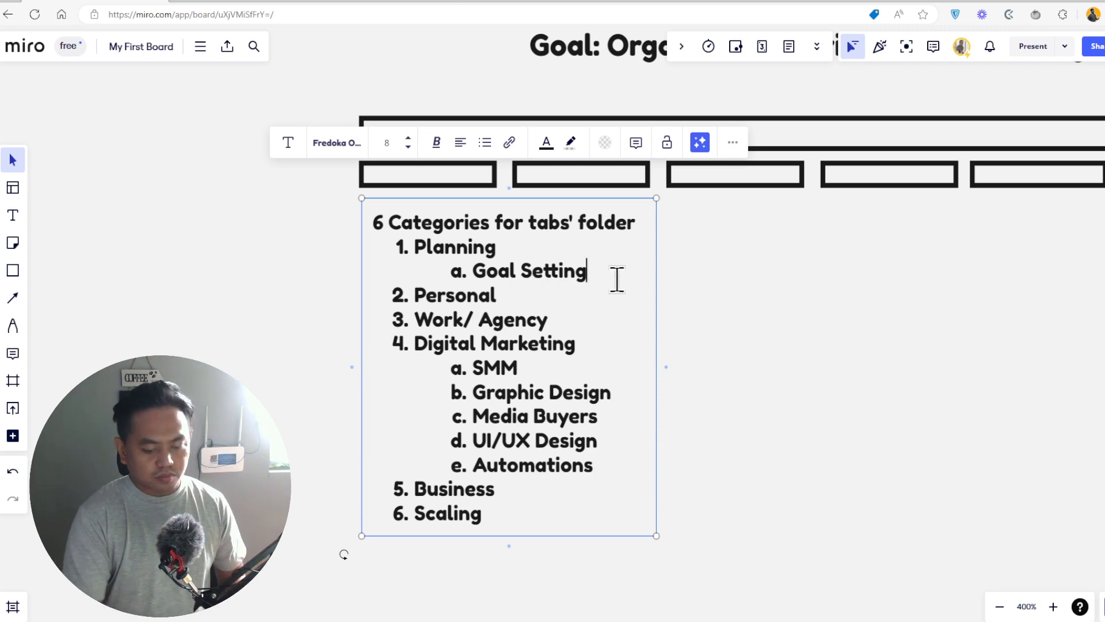
pyautogui.press('Return')
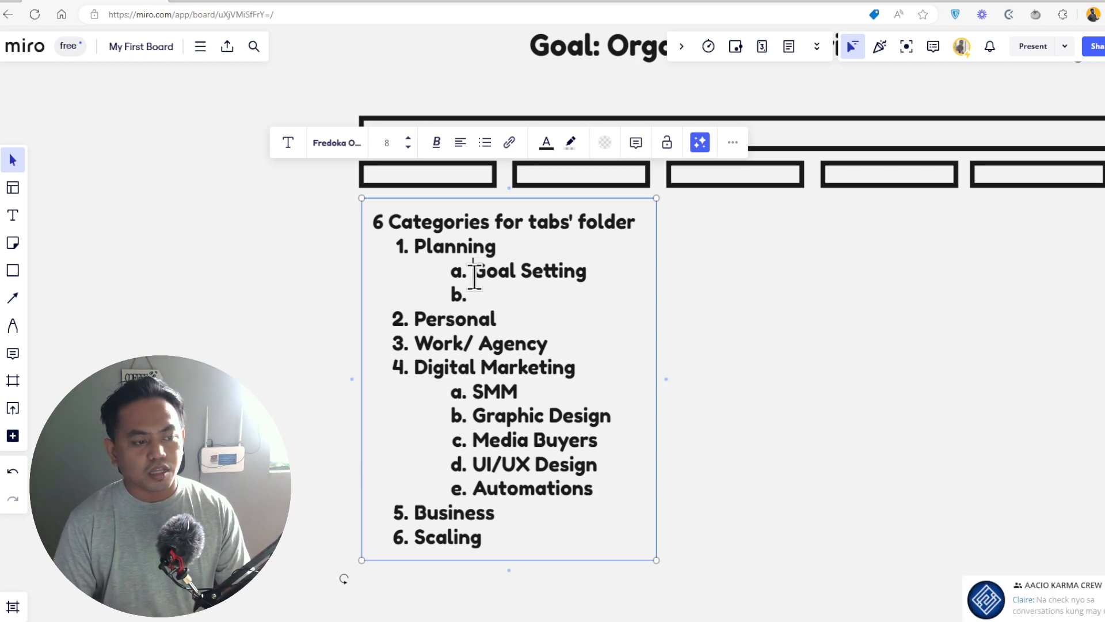
pyautogui.moveTo(471, 271); pyautogui.dragTo(589, 271)
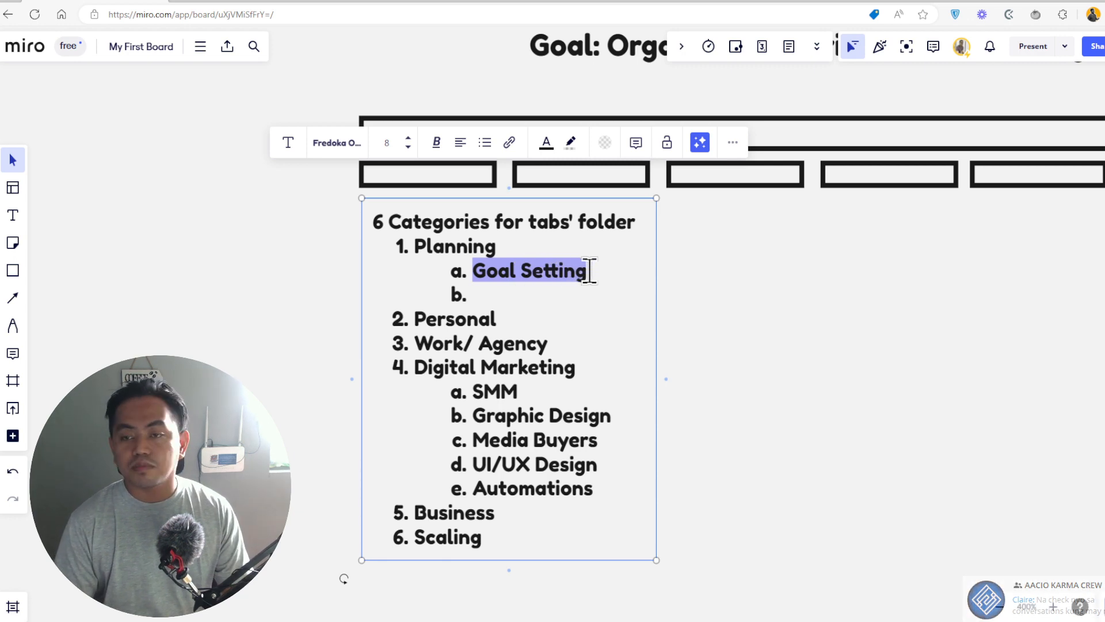
pyautogui.click(565, 291)
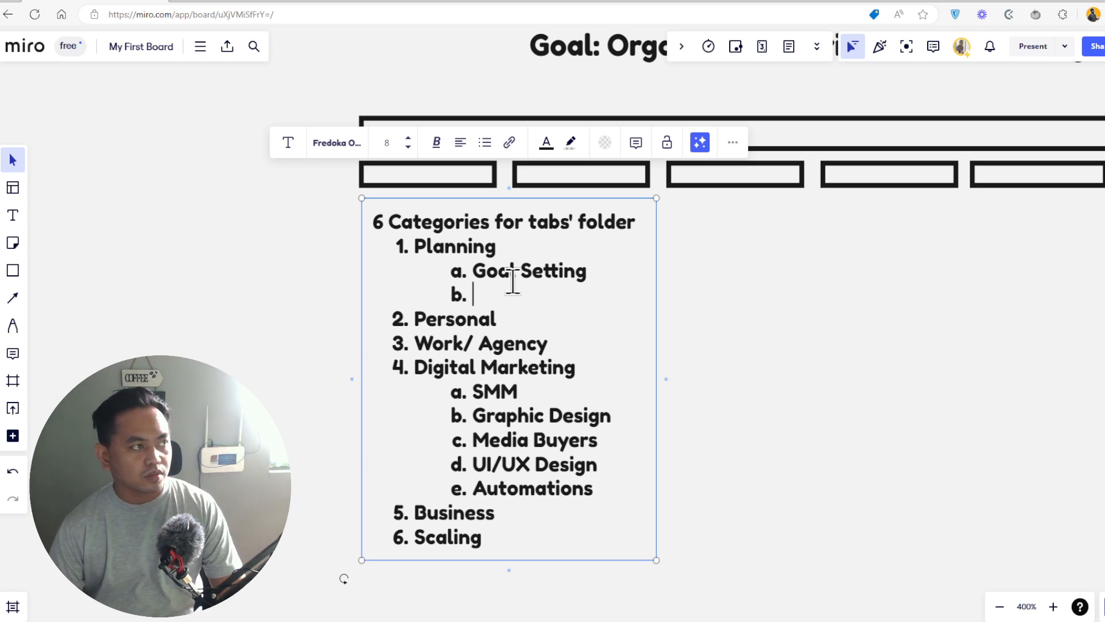
pyautogui.write('M')
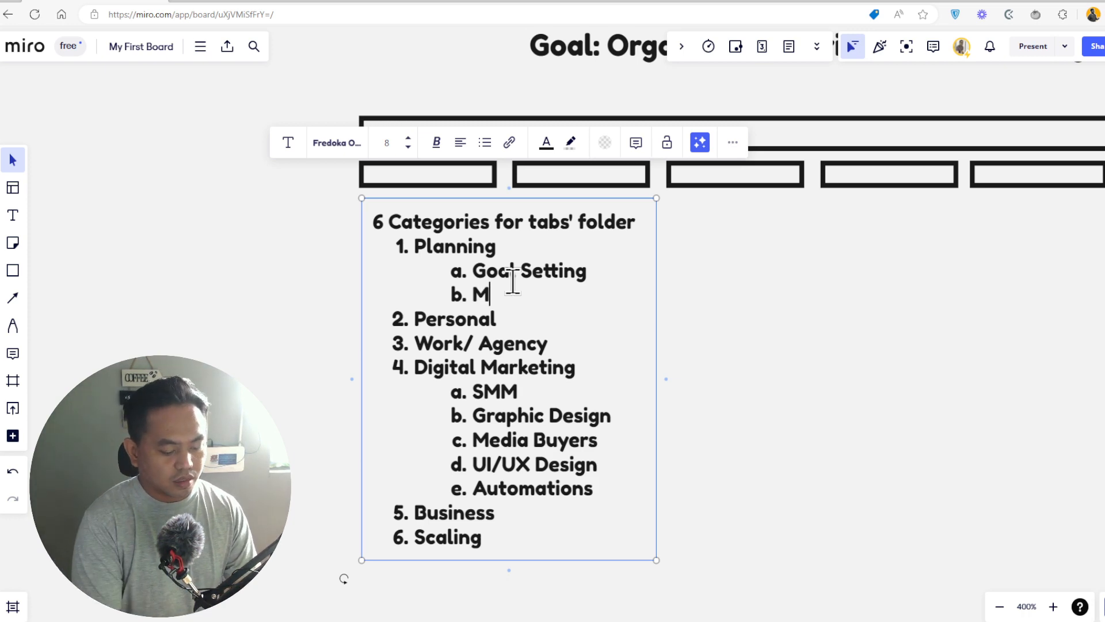
pyautogui.write('onth')
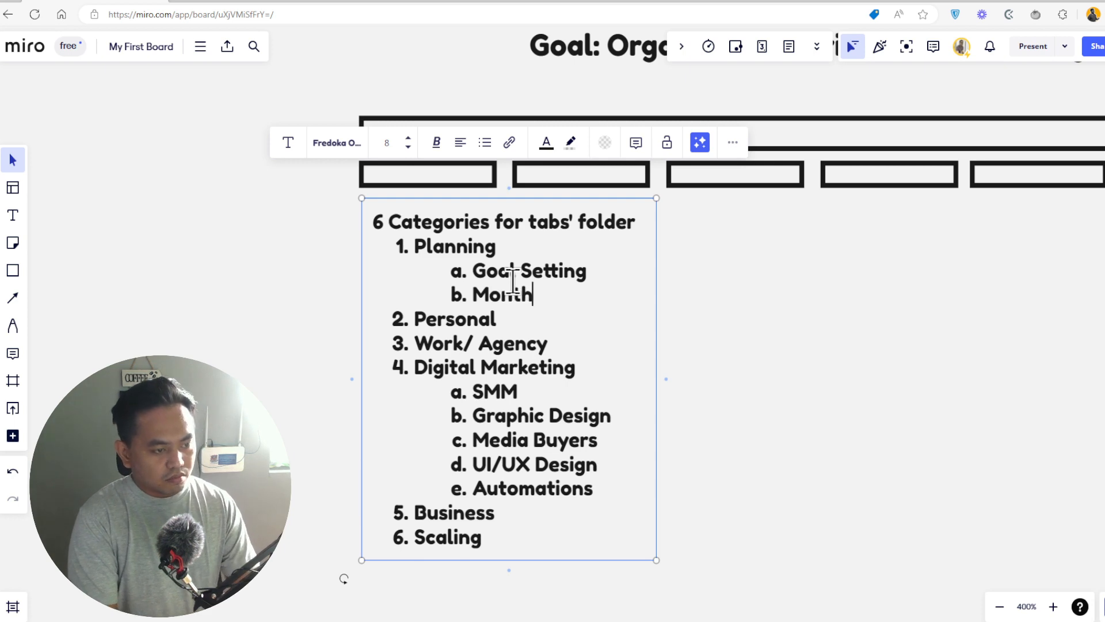
pyautogui.write('ly')
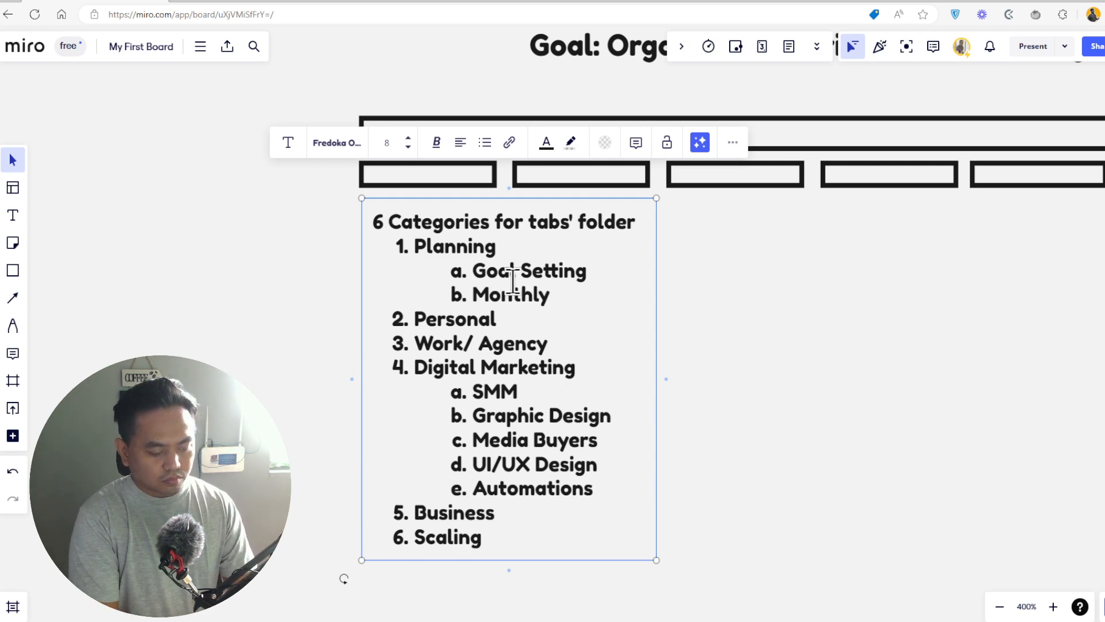
pyautogui.write(' Goal')
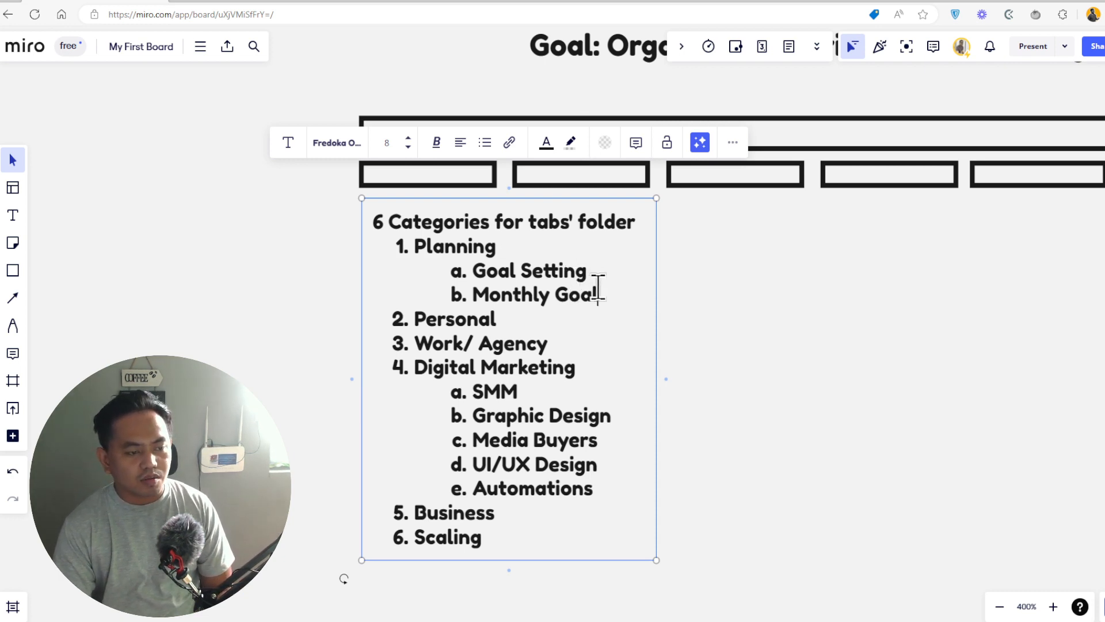
pyautogui.doubleClick(562, 260)
pyautogui.click(617, 288)
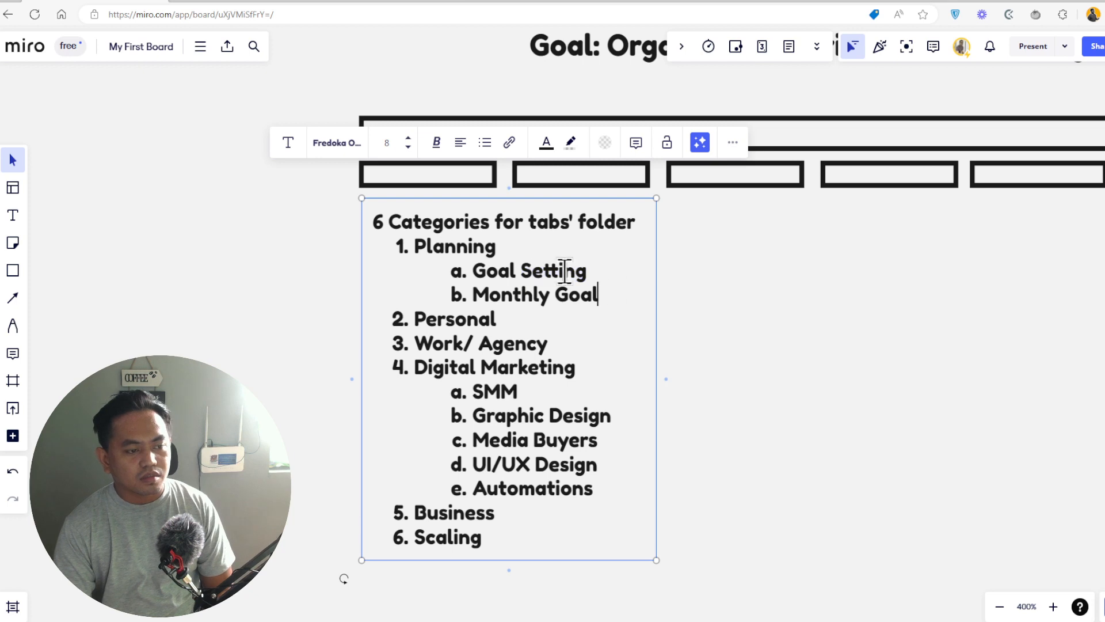
pyautogui.doubleClick(557, 268)
pyautogui.click(601, 290)
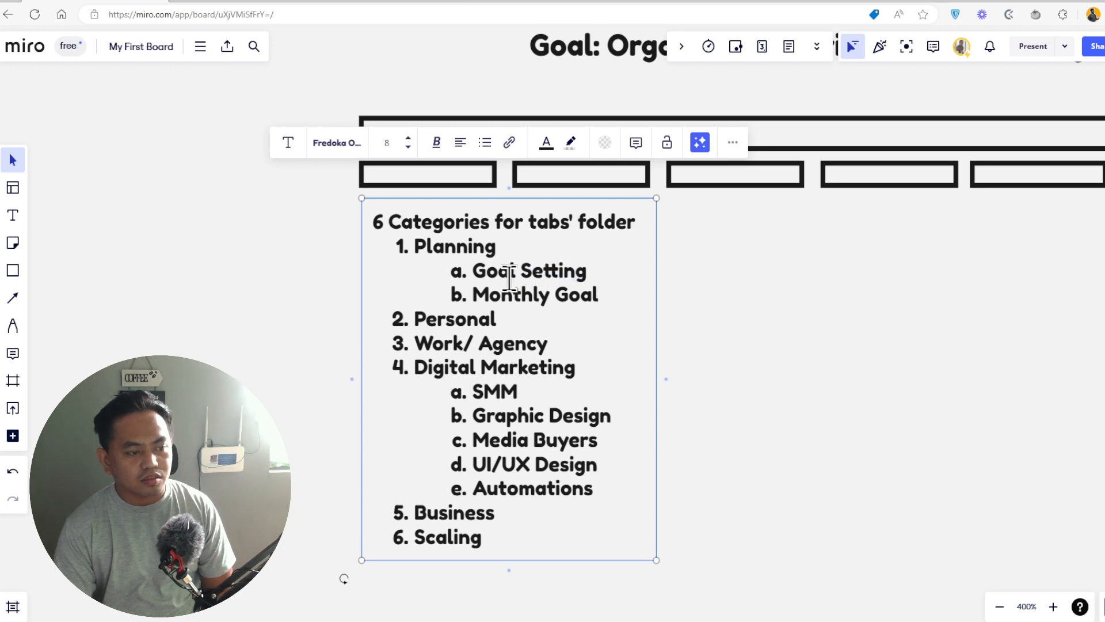
pyautogui.moveTo(474, 271); pyautogui.dragTo(564, 271)
pyautogui.click(587, 295)
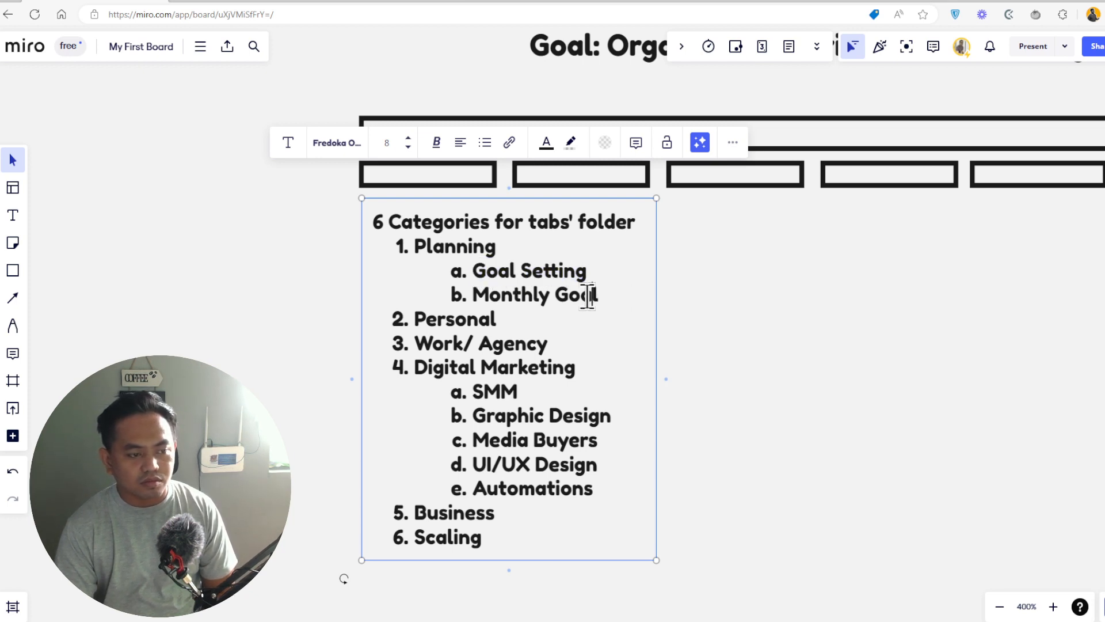
pyautogui.moveTo(474, 294); pyautogui.dragTo(606, 295)
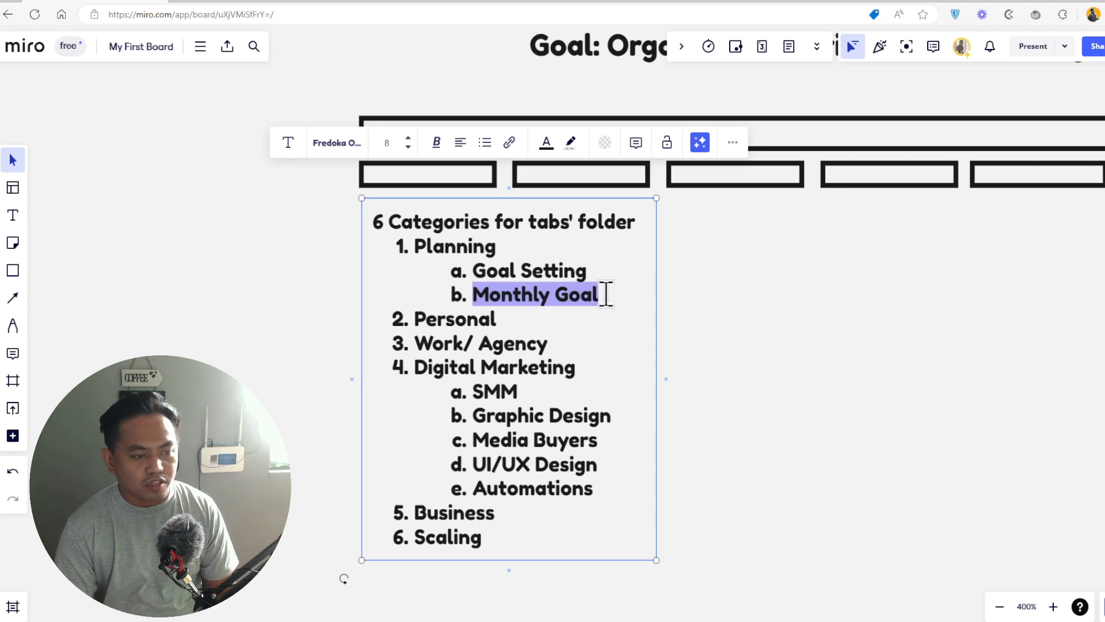
# Add a third Planning sub-item, "Weekly Goal", below Monthly Goal
pyautogui.click(607, 295)
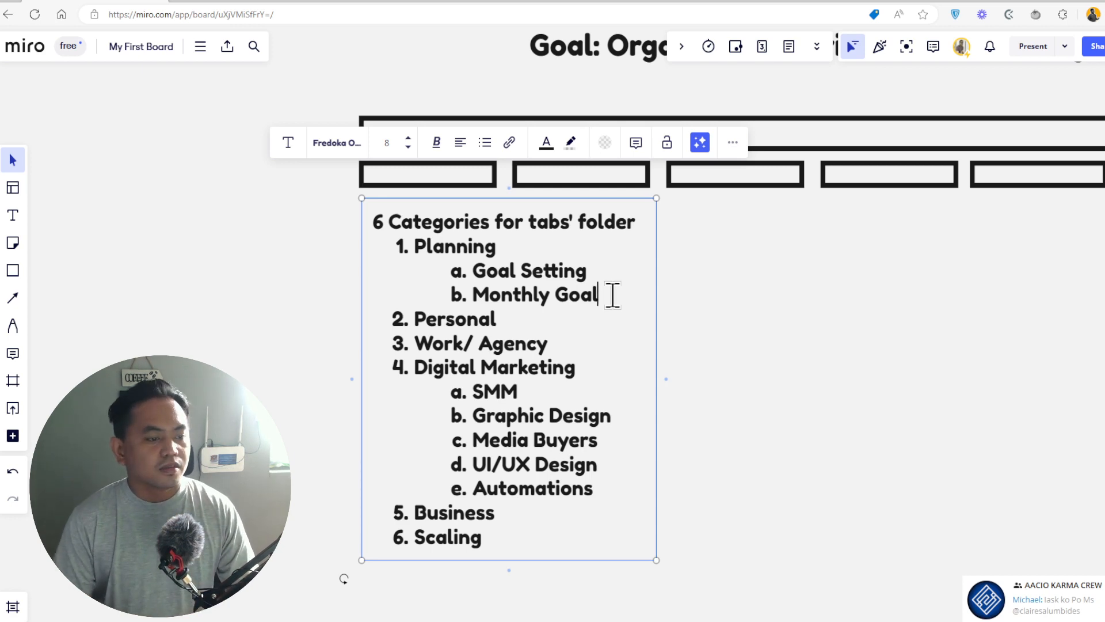
pyautogui.press('Return')
pyautogui.write('c')
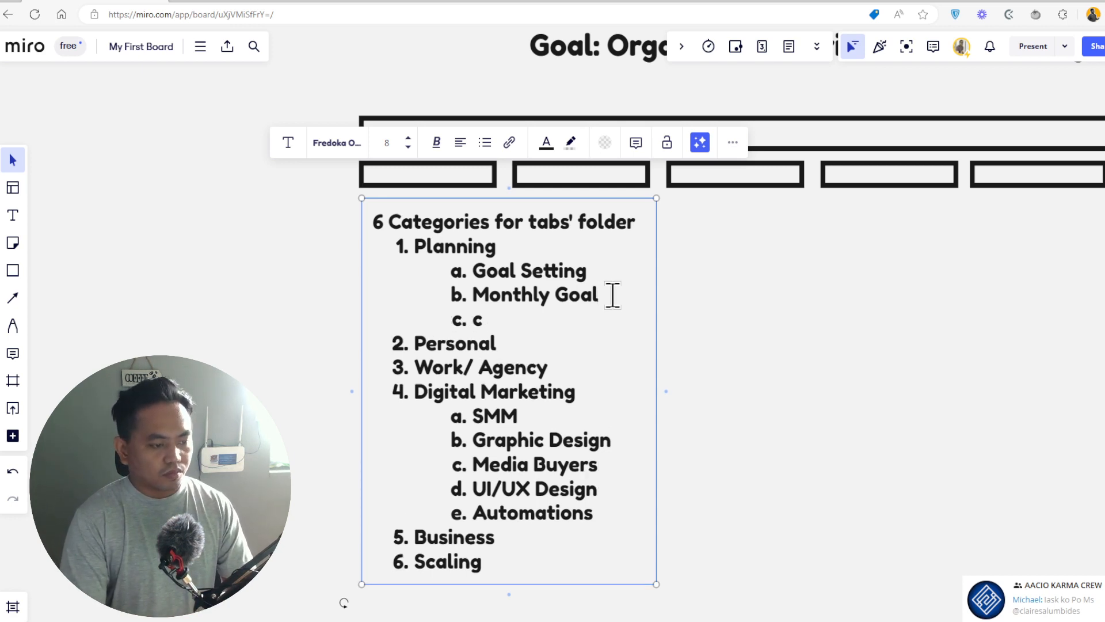
pyautogui.press('BackSpace')
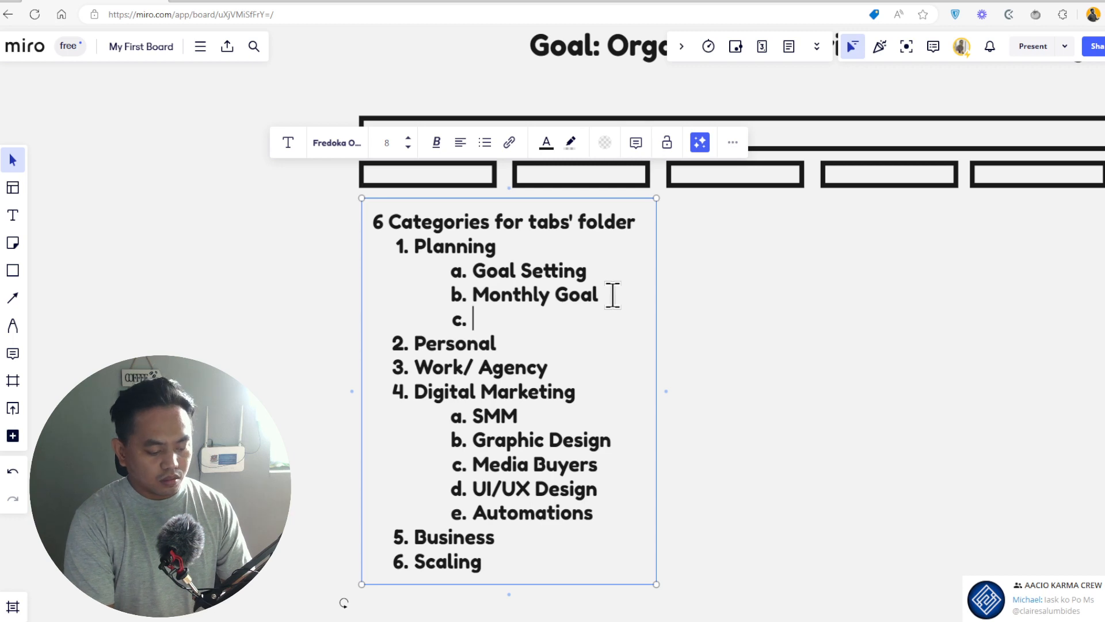
pyautogui.write('Week')
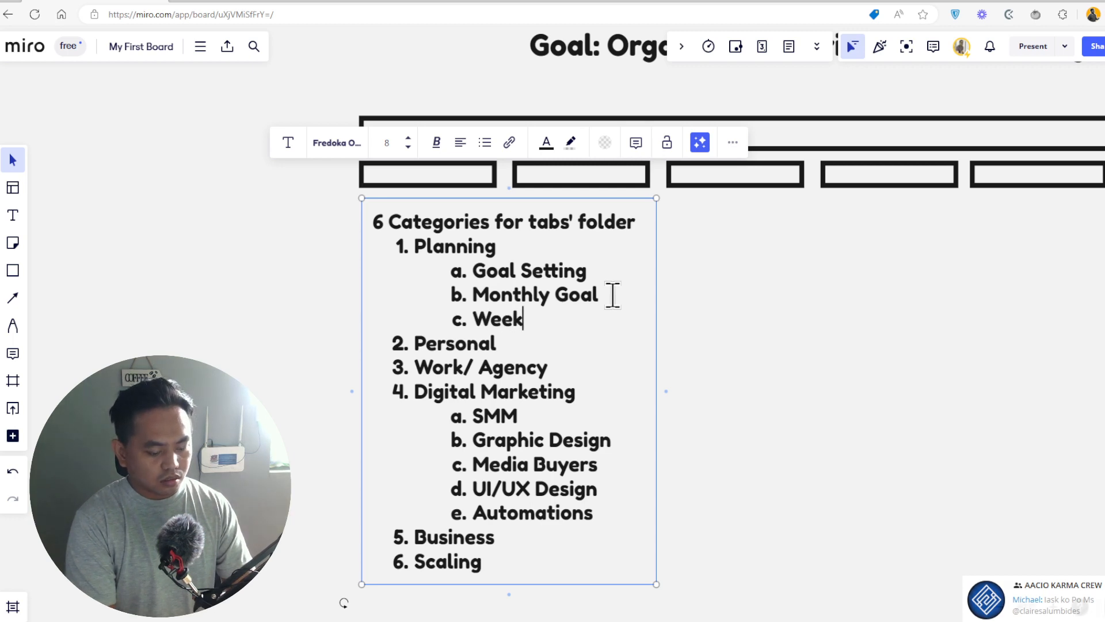
pyautogui.write('ly')
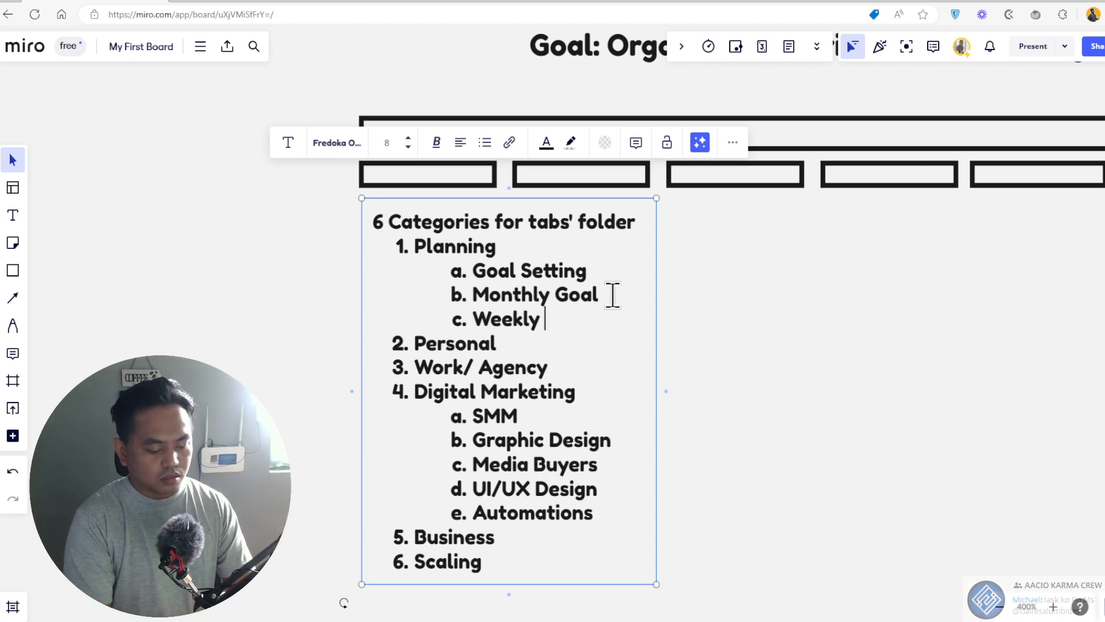
pyautogui.write(' Goal')
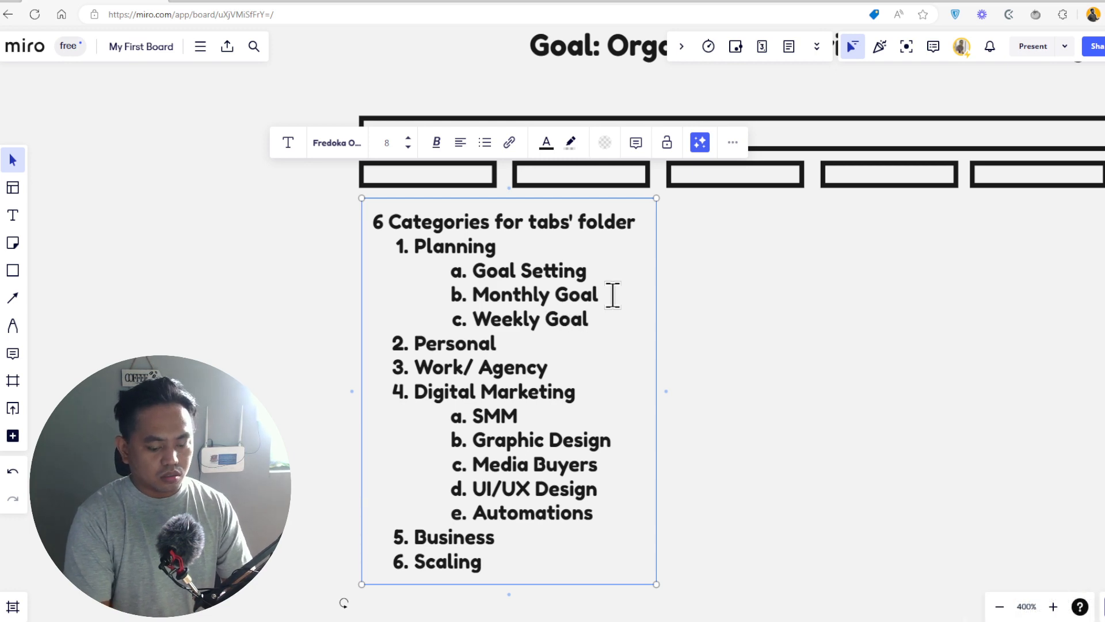
# Add a fourth Planning sub-item, "Daily Task", below Weekly Goal
pyautogui.press('Return')
pyautogui.write('Daily')
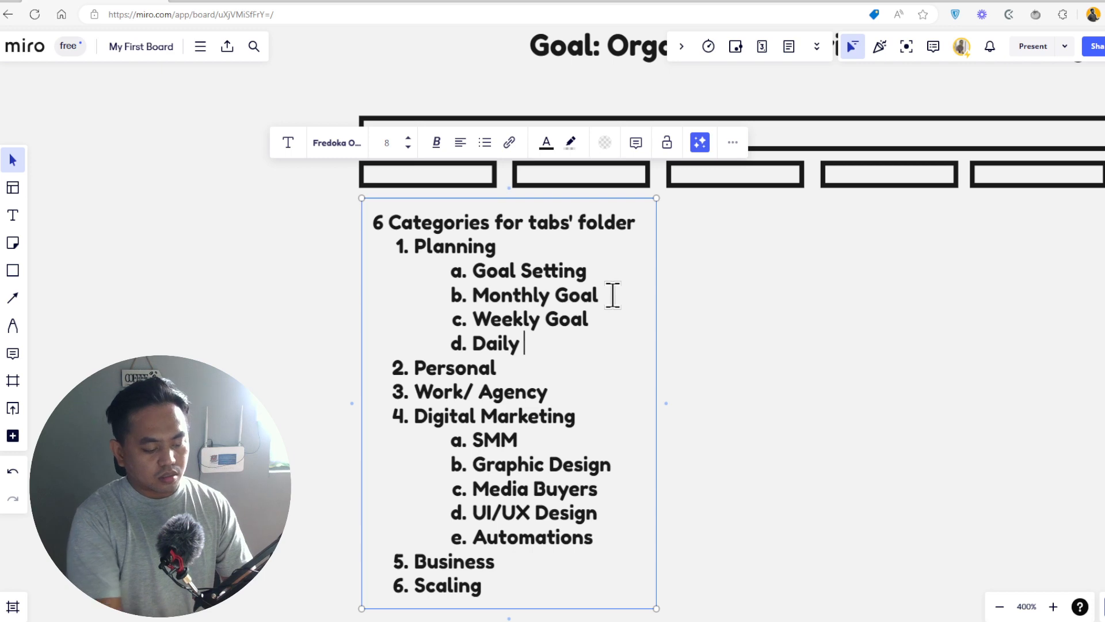
pyautogui.write(' Task')
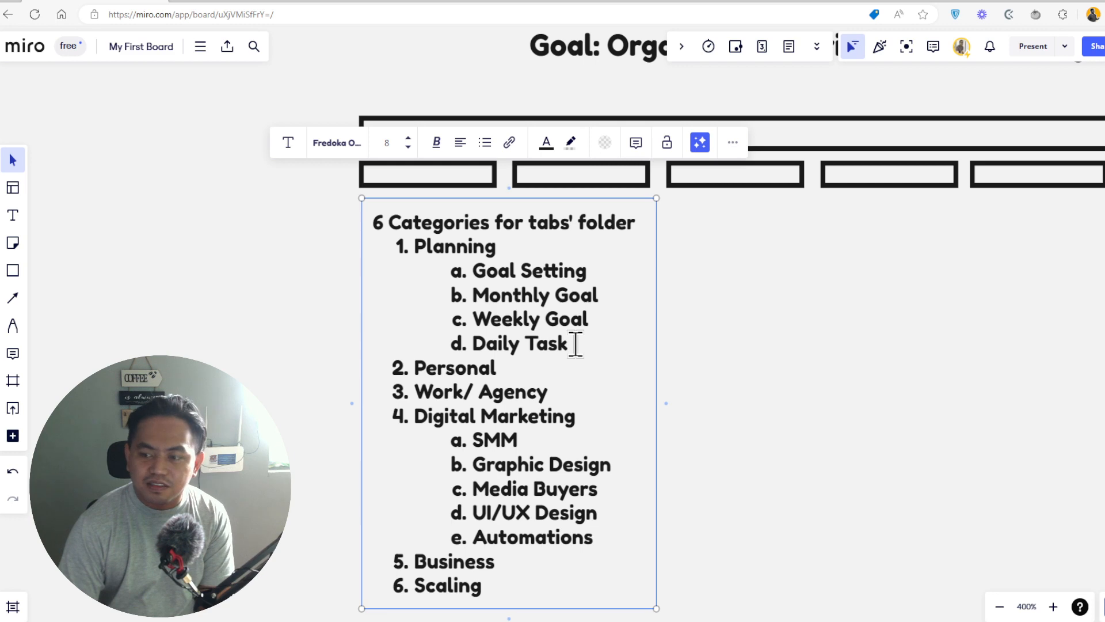
pyautogui.click(597, 319)
pyautogui.click(604, 293)
pyautogui.click(599, 270)
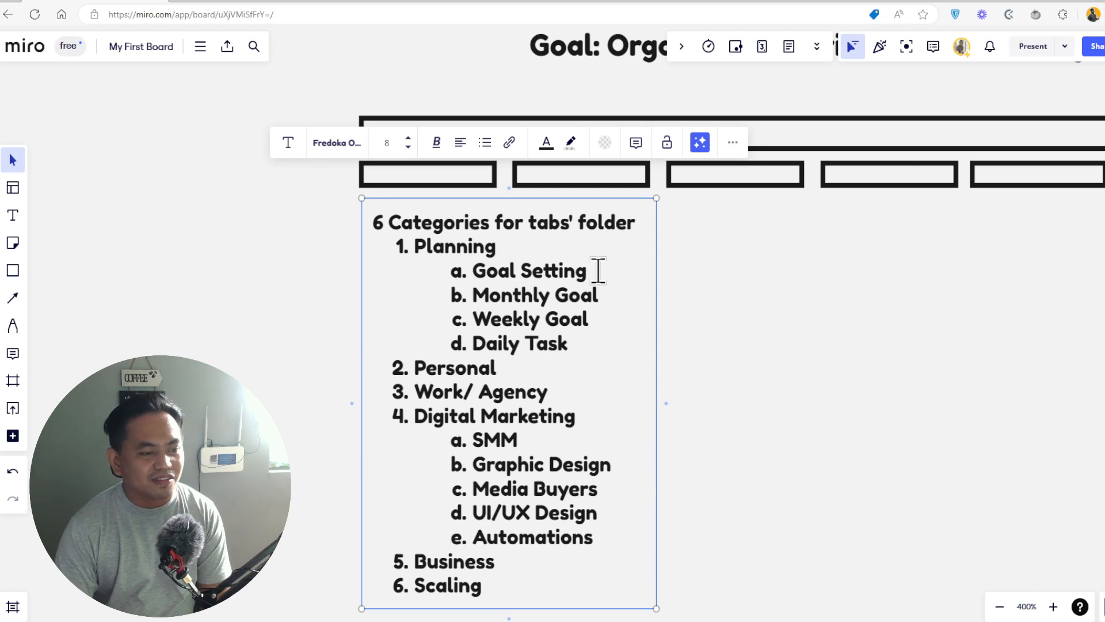
pyautogui.click(598, 344)
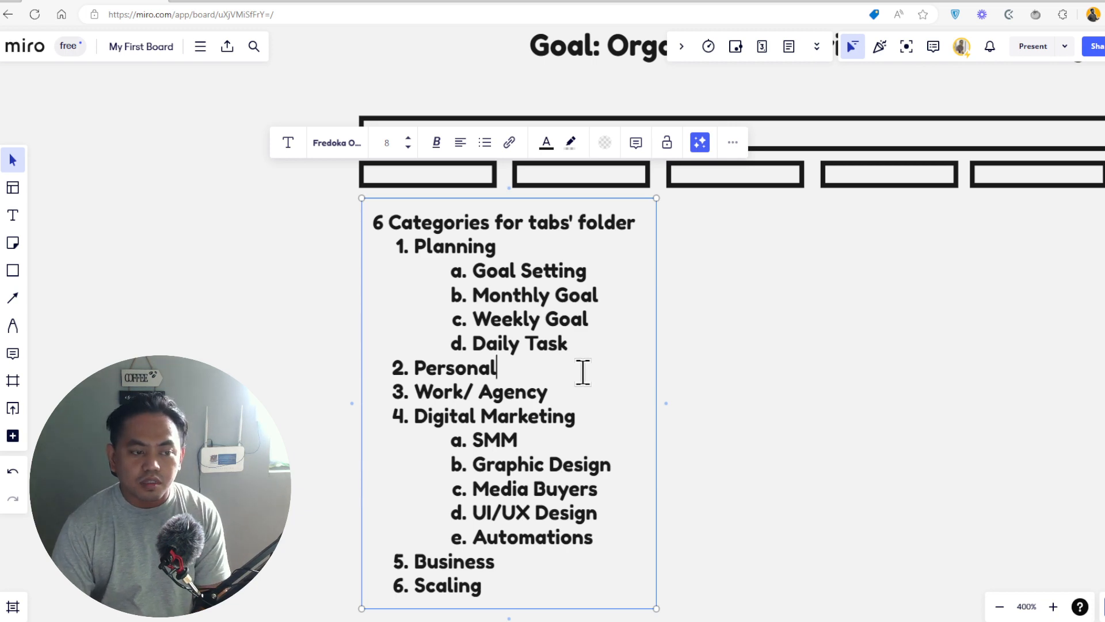
pyautogui.moveTo(470, 270); pyautogui.dragTo(480, 349)
pyautogui.click(591, 343)
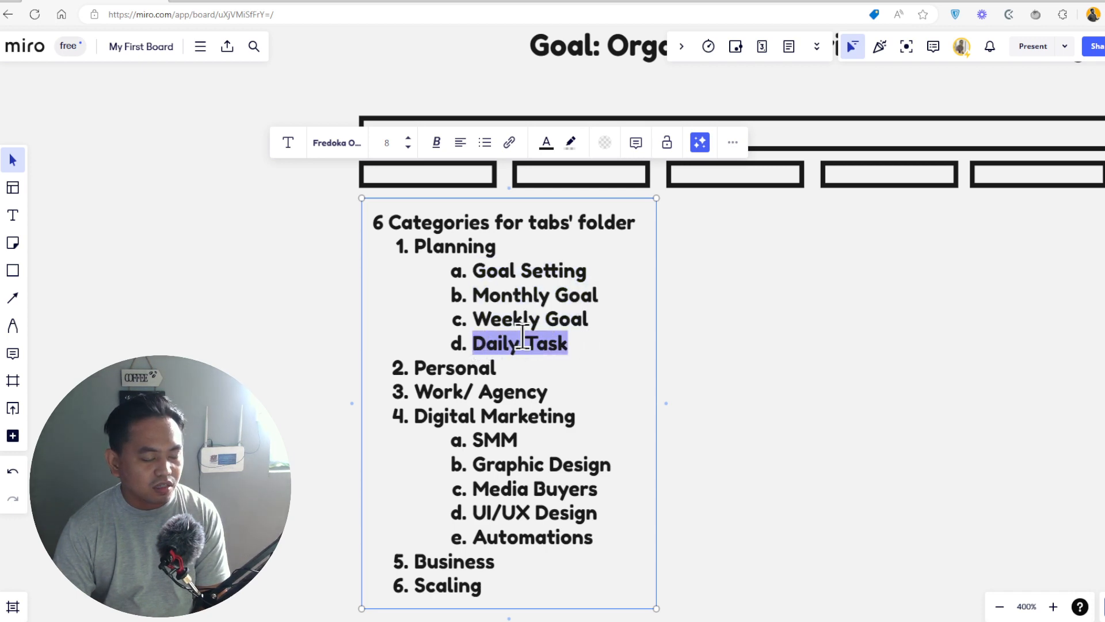
pyautogui.click(547, 334)
pyautogui.click(569, 344)
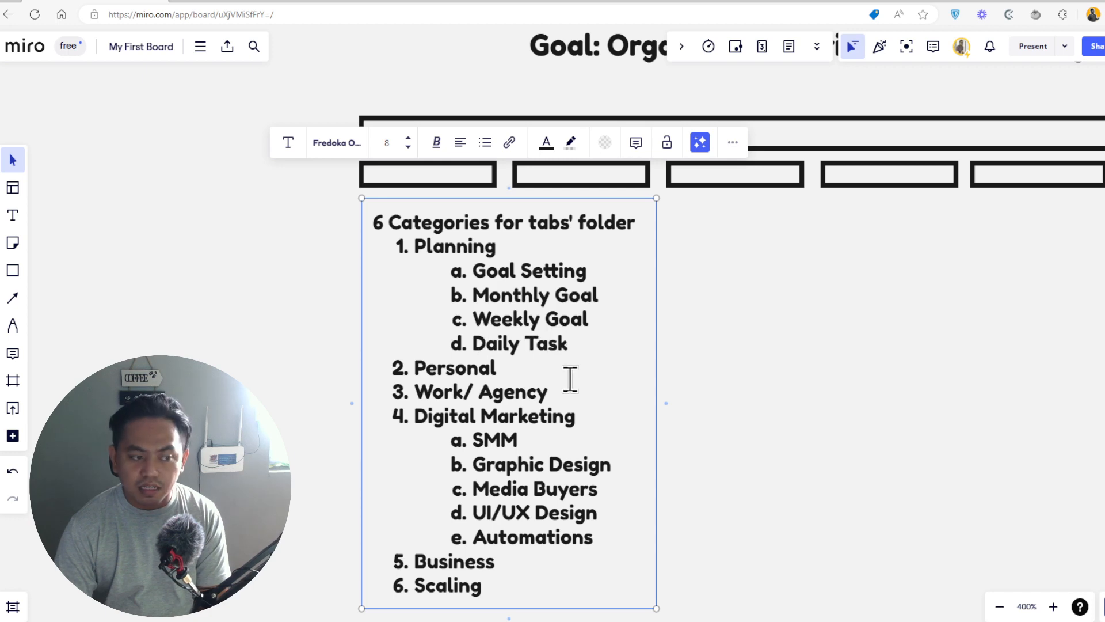
# Review the outline of six tab-folder categories, including the sub-items under Planning and Digital Marketing
pyautogui.scroll(-1, 544, 403)
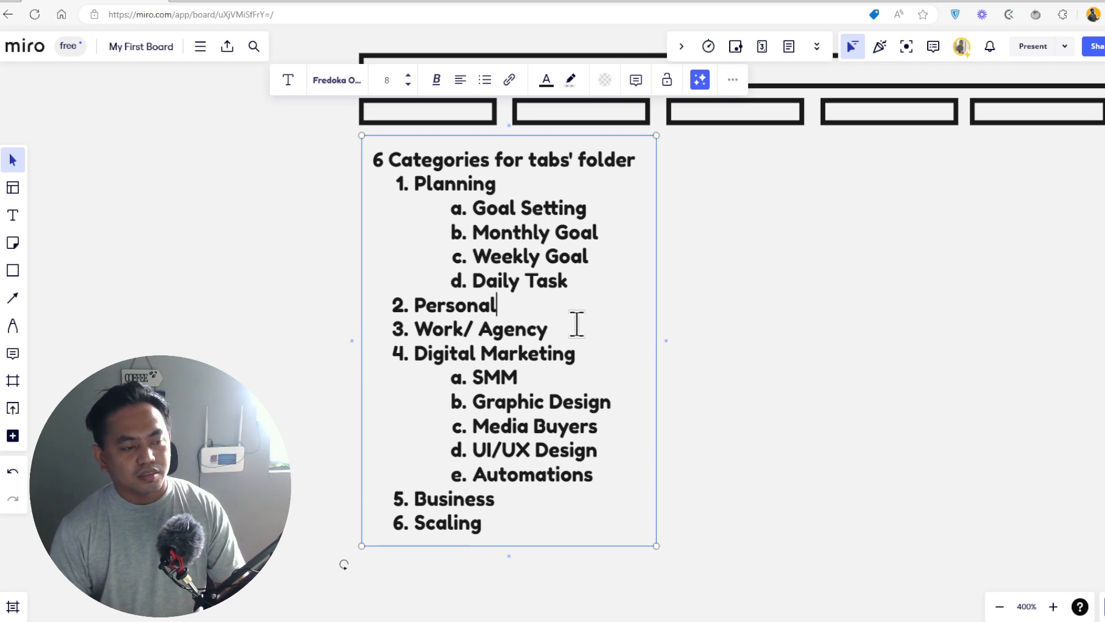
pyautogui.moveTo(499, 208); pyautogui.dragTo(551, 209)
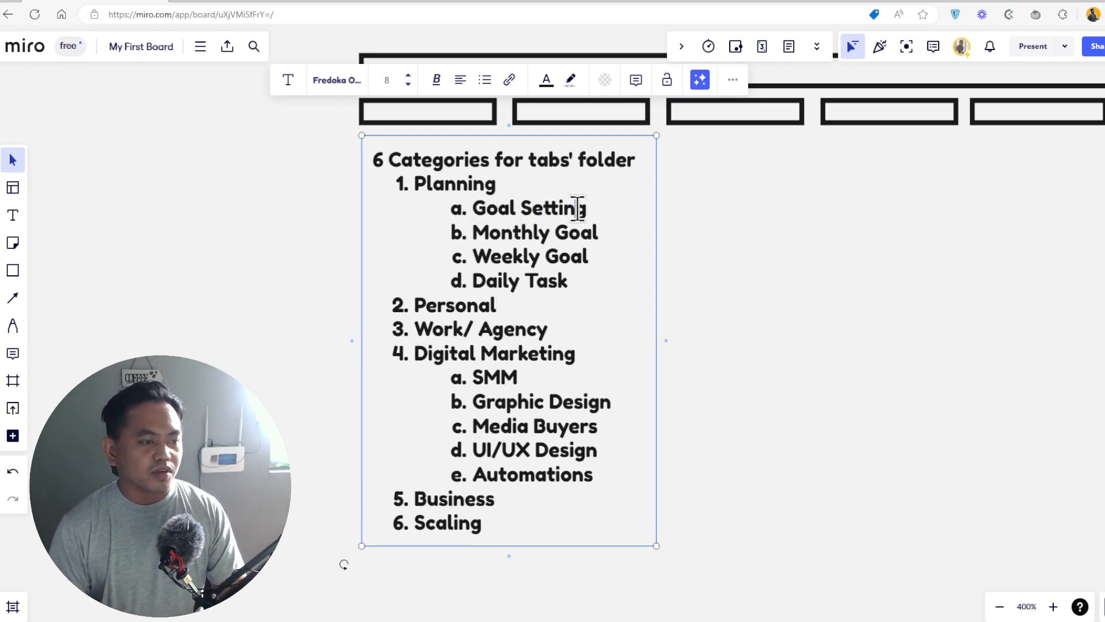
pyautogui.doubleClick(578, 208)
pyautogui.click(515, 259)
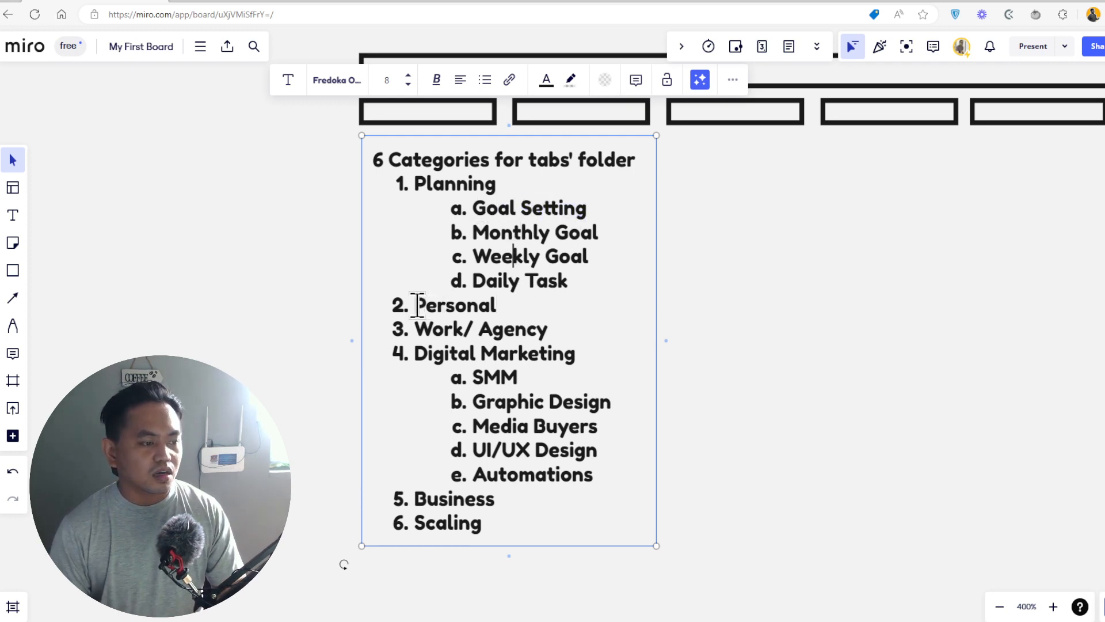
pyautogui.moveTo(415, 305); pyautogui.dragTo(501, 525)
pyautogui.click(510, 426)
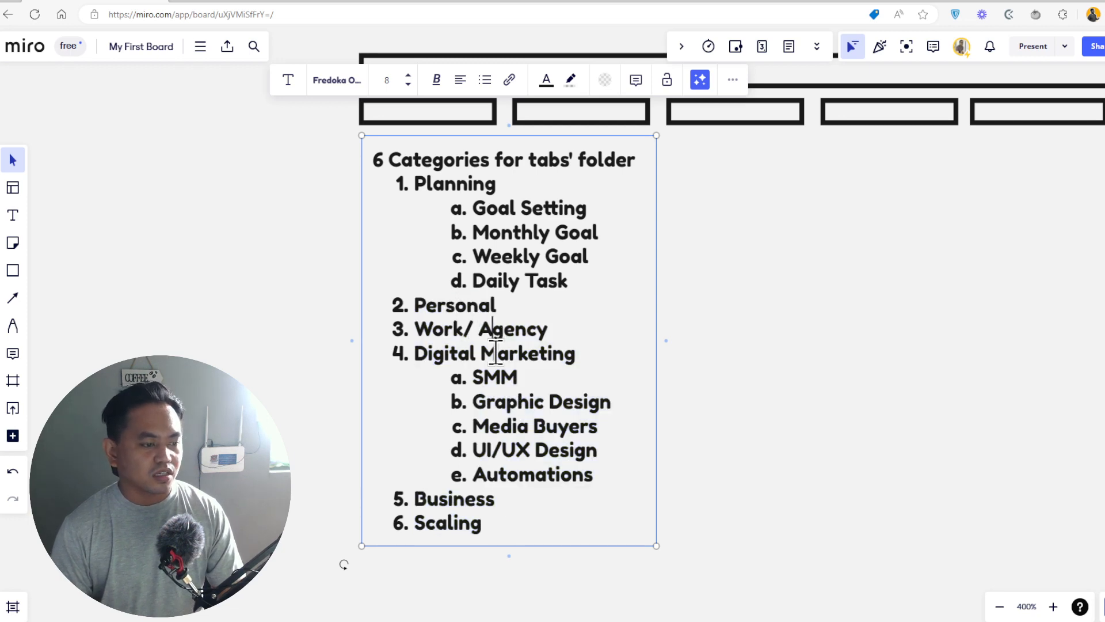
pyautogui.moveTo(448, 352); pyautogui.dragTo(517, 375)
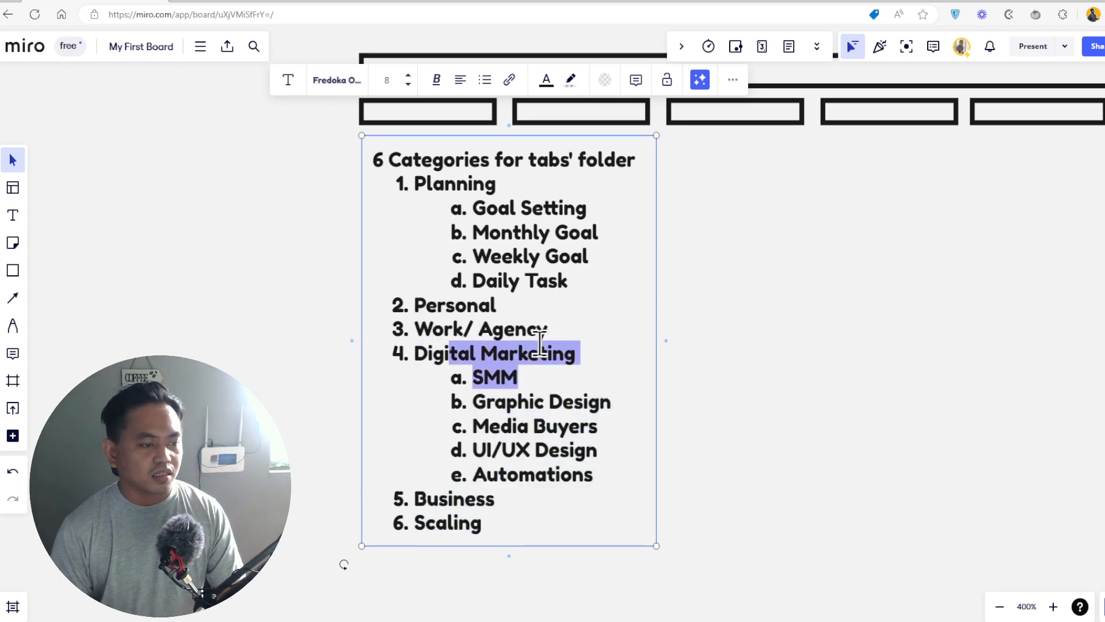
pyautogui.click(498, 280)
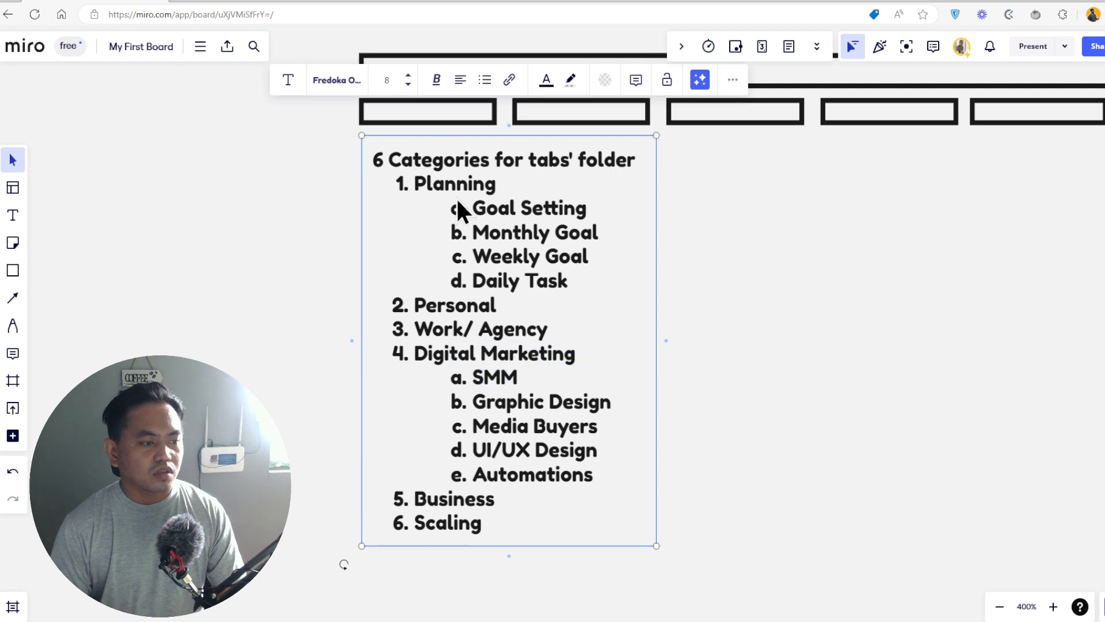